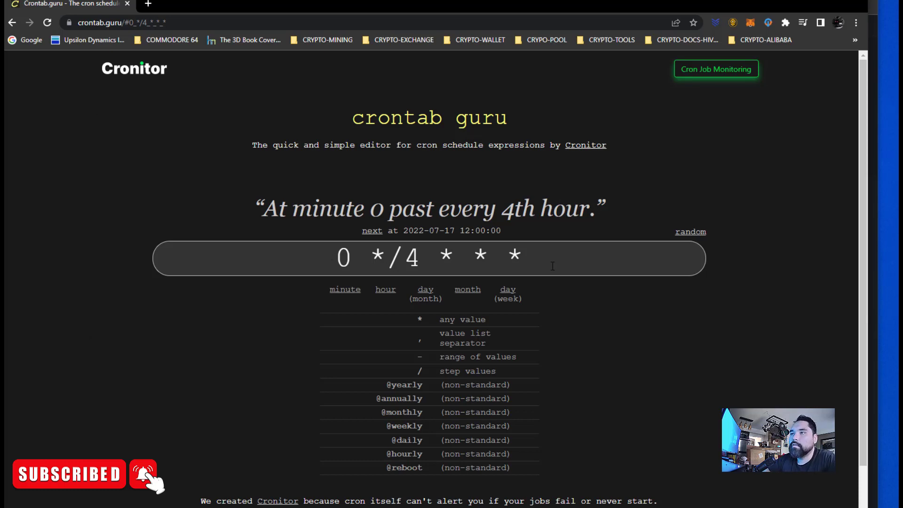
left_click_drag(553, 265, 325, 256)
left_click(320, 252)
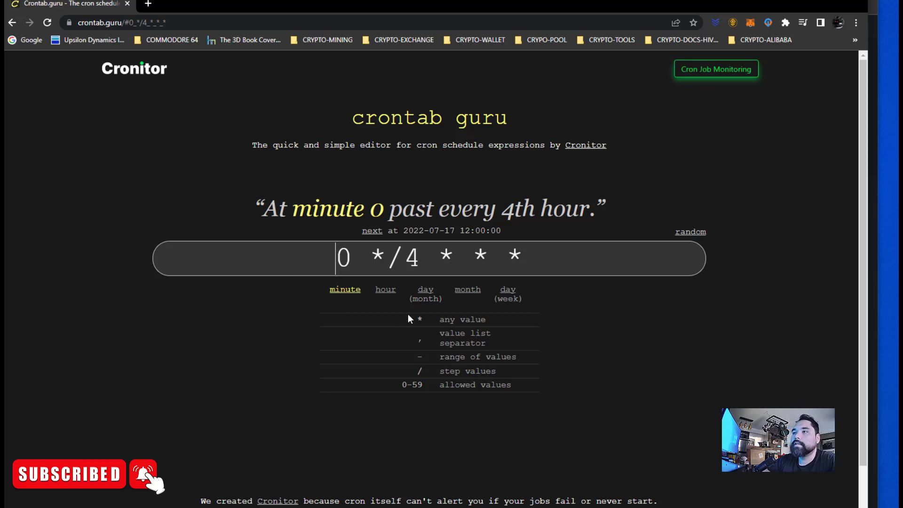
left_click(434, 263)
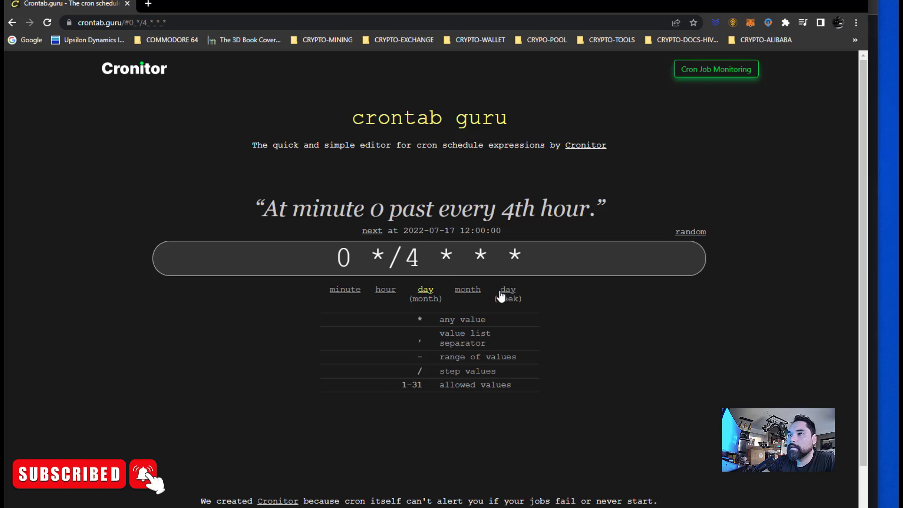
left_click(348, 290)
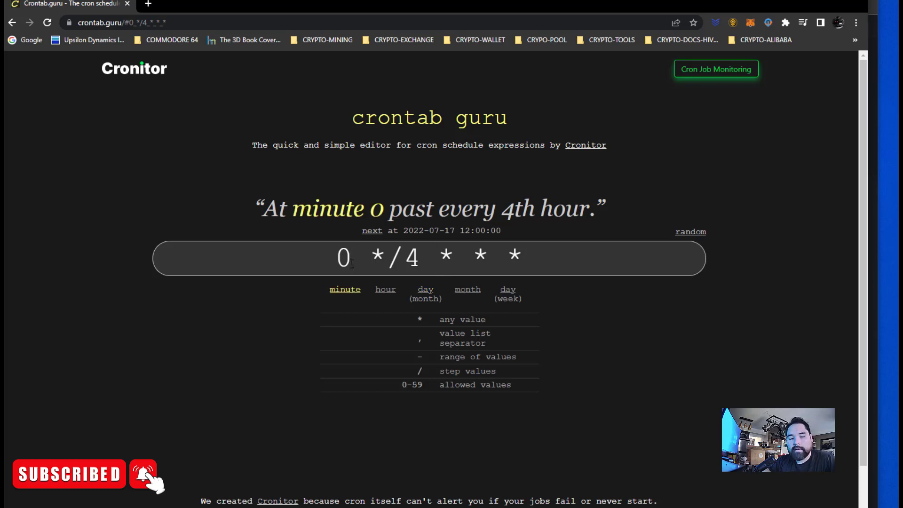
key("BackSpace")
type("5")
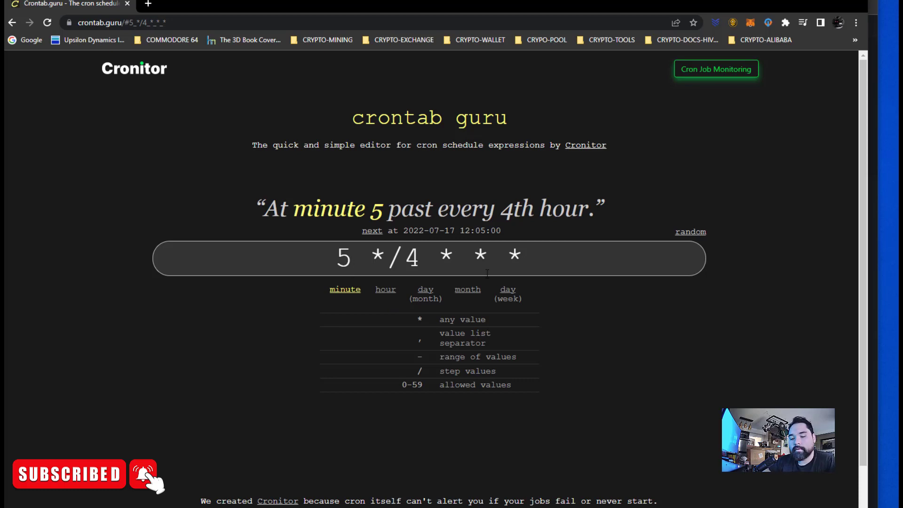
key("BackSpace")
type("*")
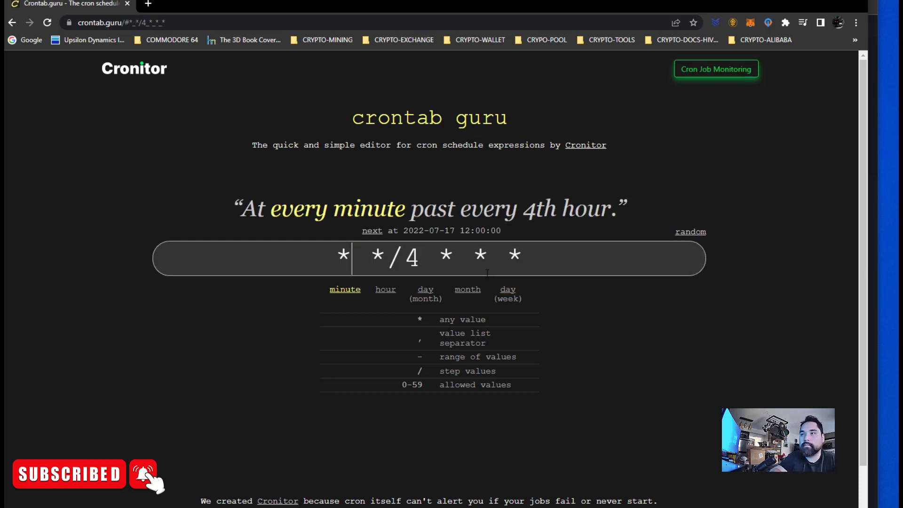
key("BackSpace")
type("0")
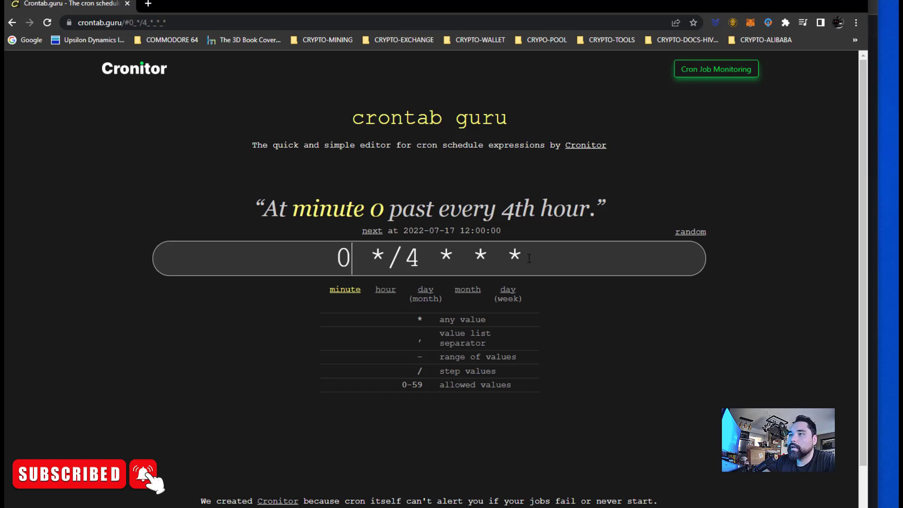
left_click_drag(525, 262, 454, 262)
Run 'sudo crontab -e -u user' to open the rig user's crontab in mcedit
left_click(437, 261)
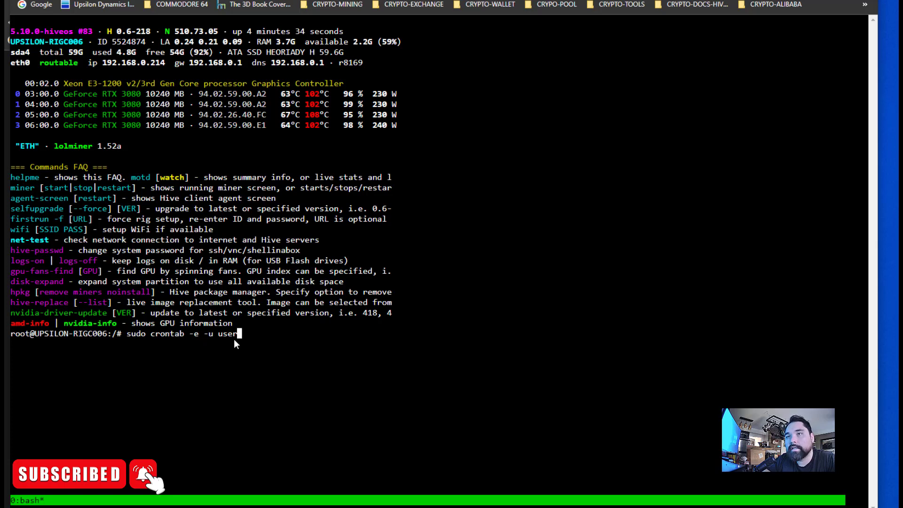
key("Return")
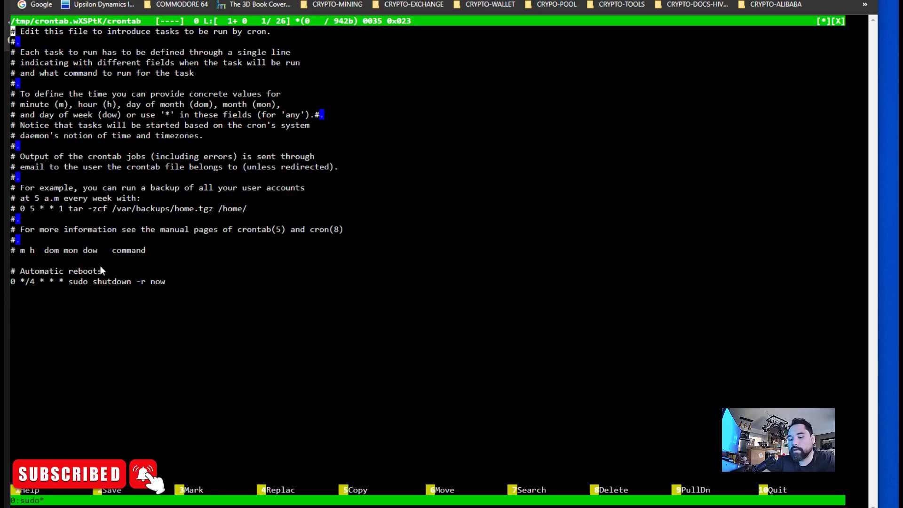
Highlight the '# Automatic reboots' lines and the 'sudo shutdown -r now' command to check them
key("Down")
key("Down")
key("Down")
key("Down")
key("Down")
key("Down")
key("Down")
key("Down")
key("Down")
key("Down")
key("Down")
key("Down")
key("Down")
key("Down")
key("Down")
key("Down")
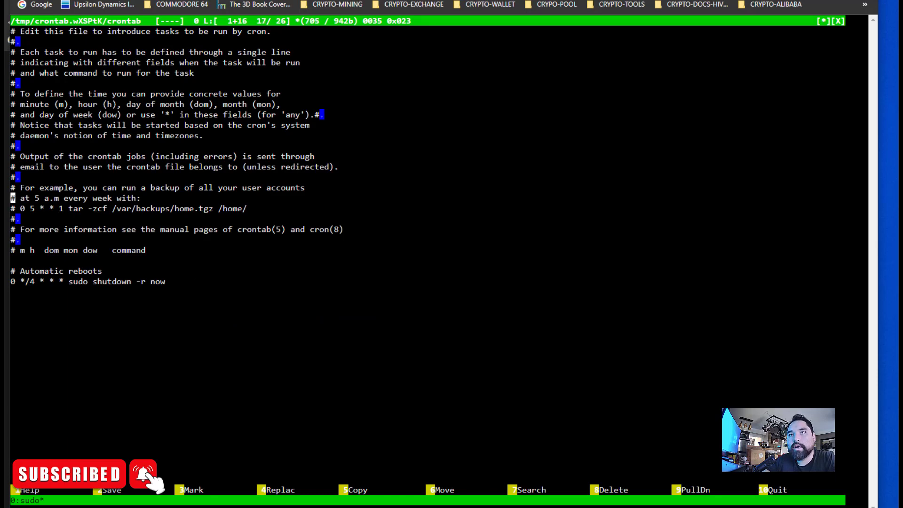
key("Down")
left_click_drag(174, 284, 11, 271)
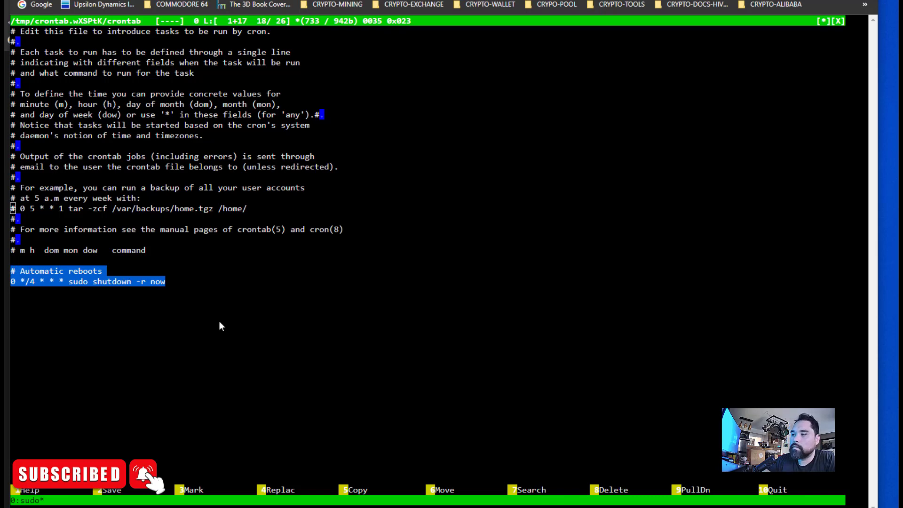
key("ctrl+c")
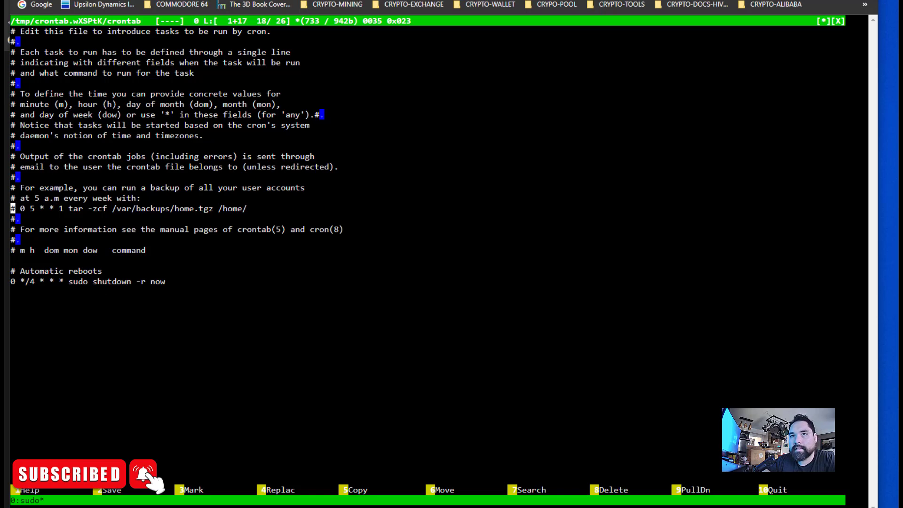
left_click_drag(70, 281, 166, 282)
key("ctrl+c")
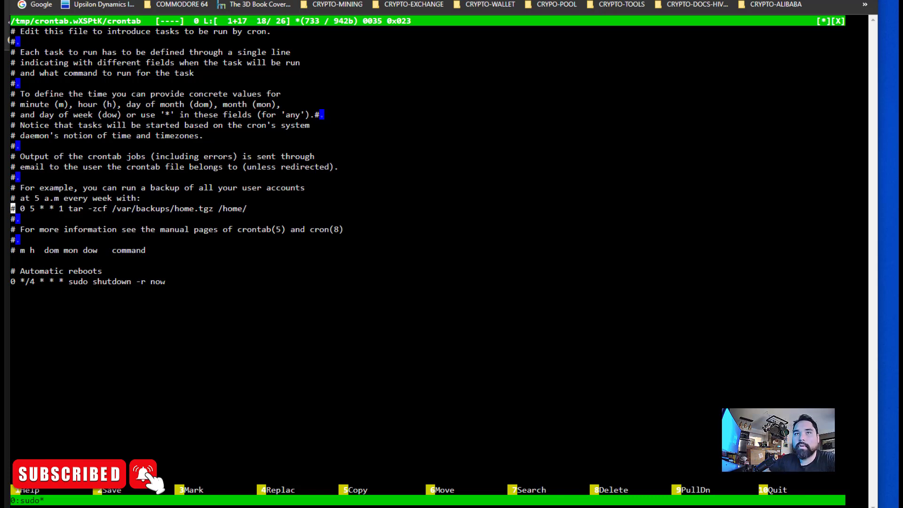
Step along the '0 */4 * * * sudo shutdown -r now' line down to the empty last line
key("Down")
key("Down")
key("Down")
key("Down")
key("Down")
key("Down")
key("Down")
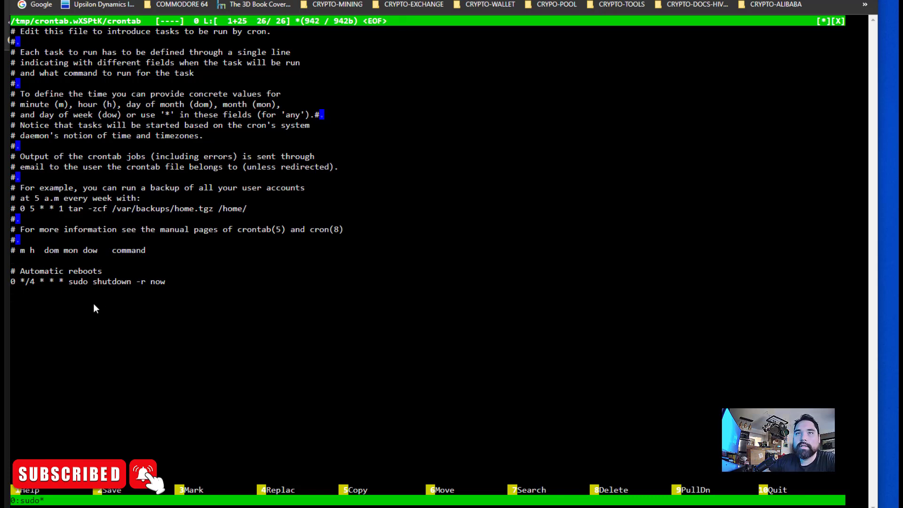
key("Right")
key("Right")
key("Right")
key("Right")
key("Right")
key("Down")
key("Left")
key("Right")
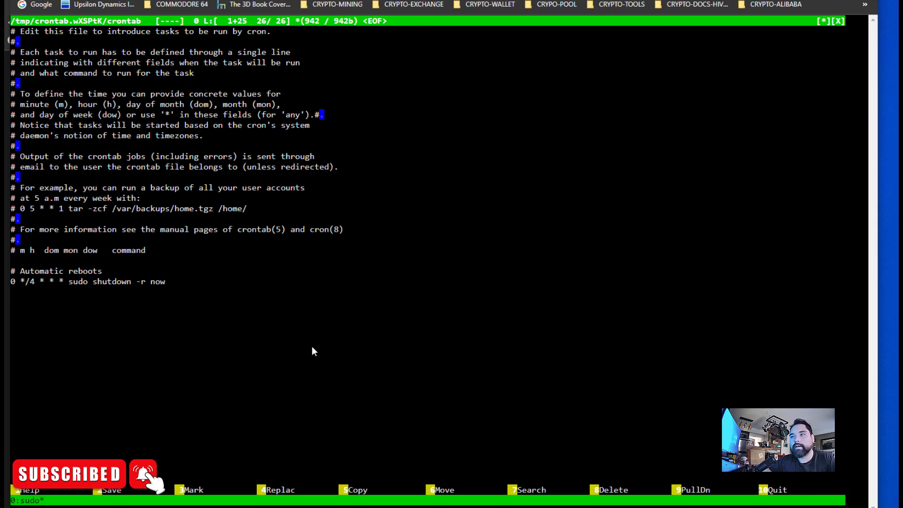
Quit mcedit without changes and try running 'shutdown -r now'
key("F10")
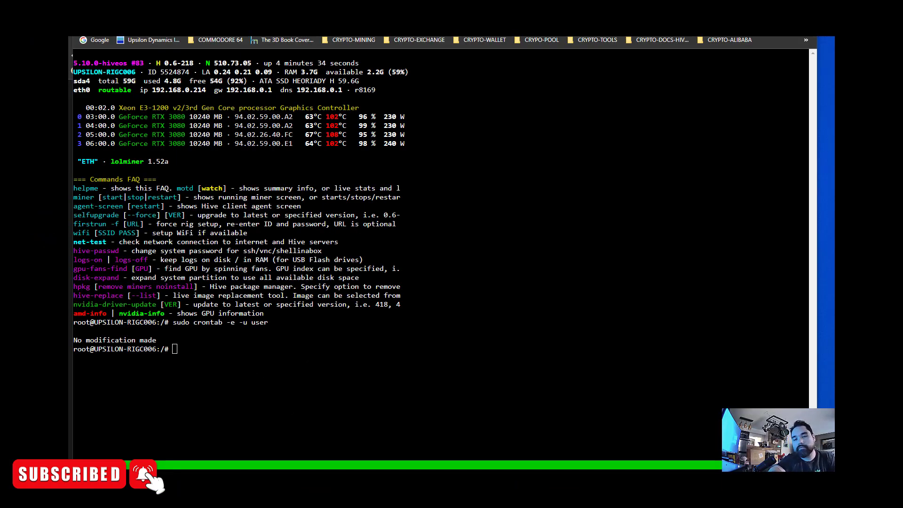
type("shutdown")
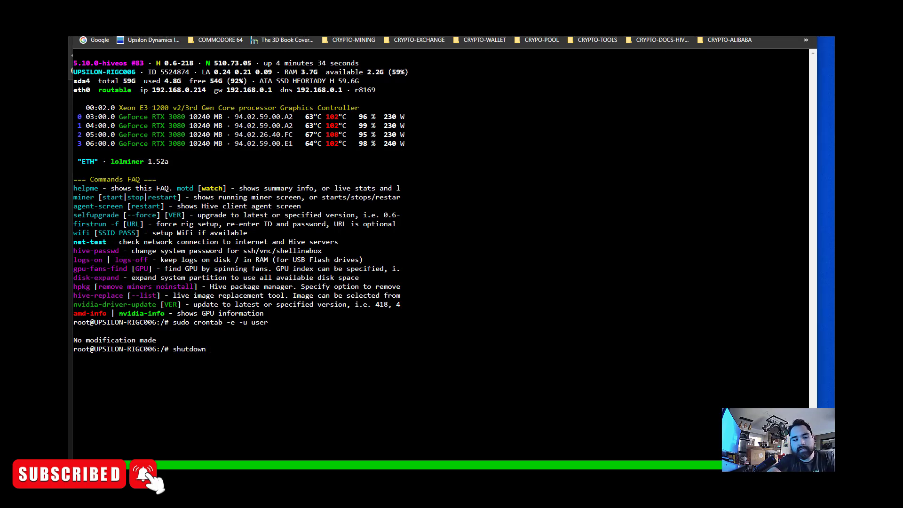
type(" -r now")
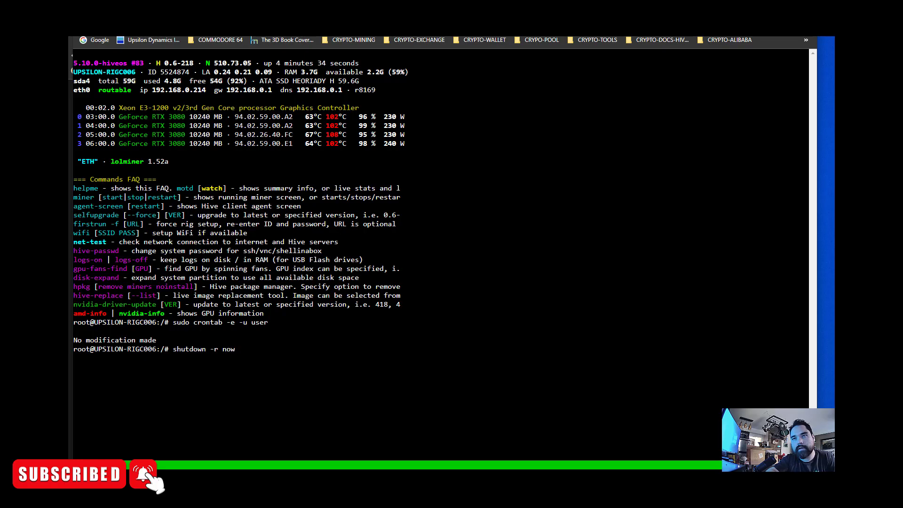
key("Return")
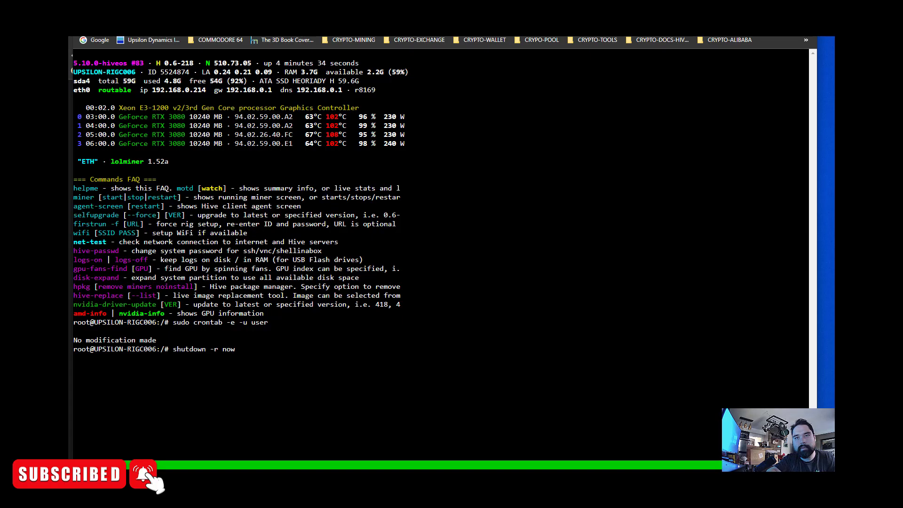
Rerun the reboot as 'sudo shutdown -r now' to restart the rig
key("Home")
type("sudo")
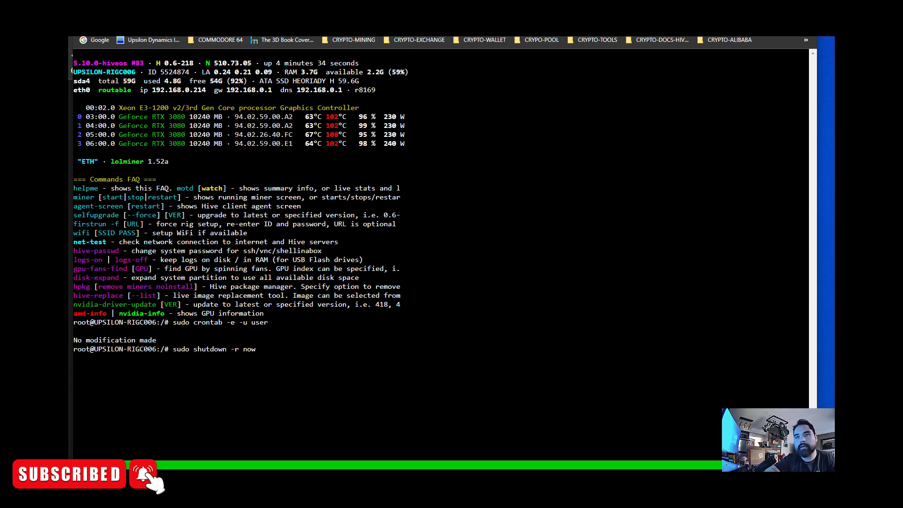
key("Return")
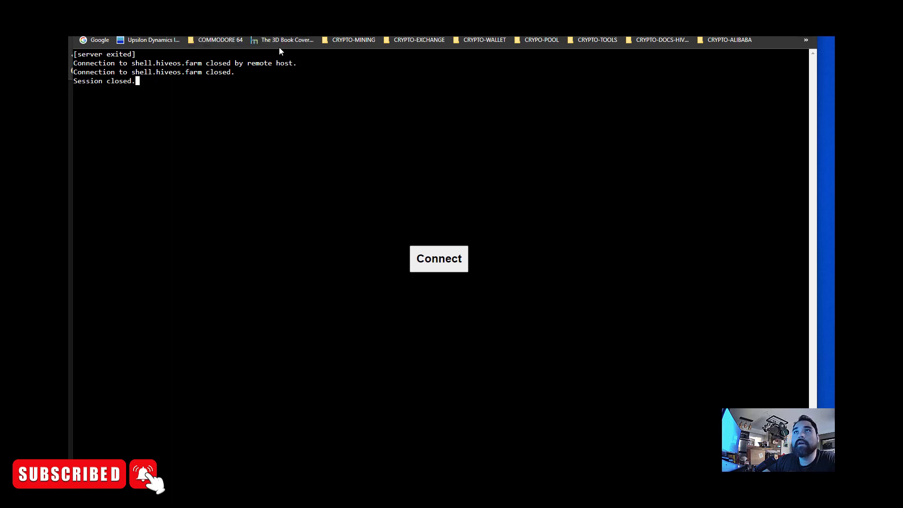
Close the shell tab and dismiss the hssh start notice on the UPSILON-RIGC006 overview
key("ctrl+w")
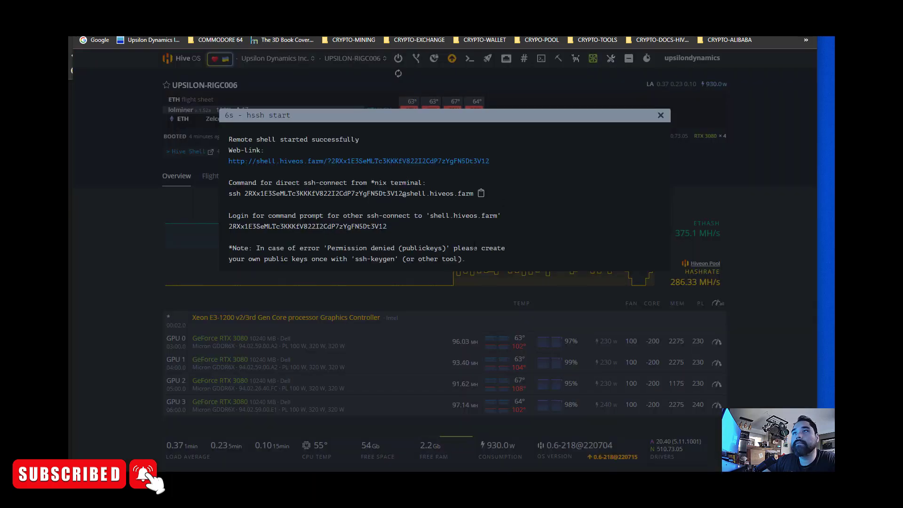
left_click(661, 115)
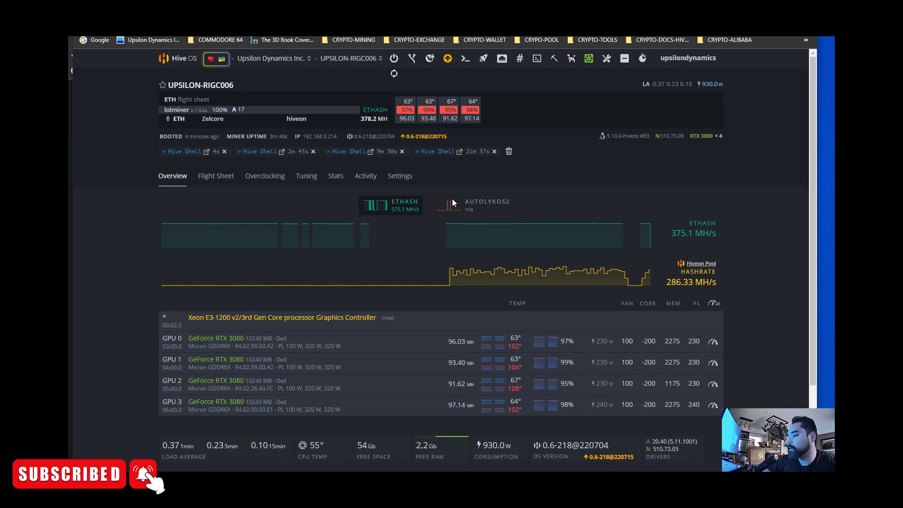